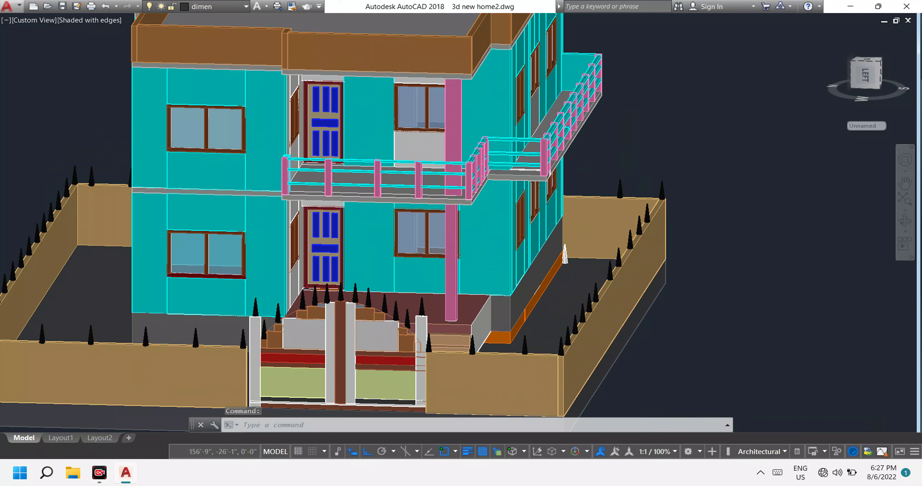
- Select the small white cone beside the house, clear it, and zoom out to the whole house
key(Escape)
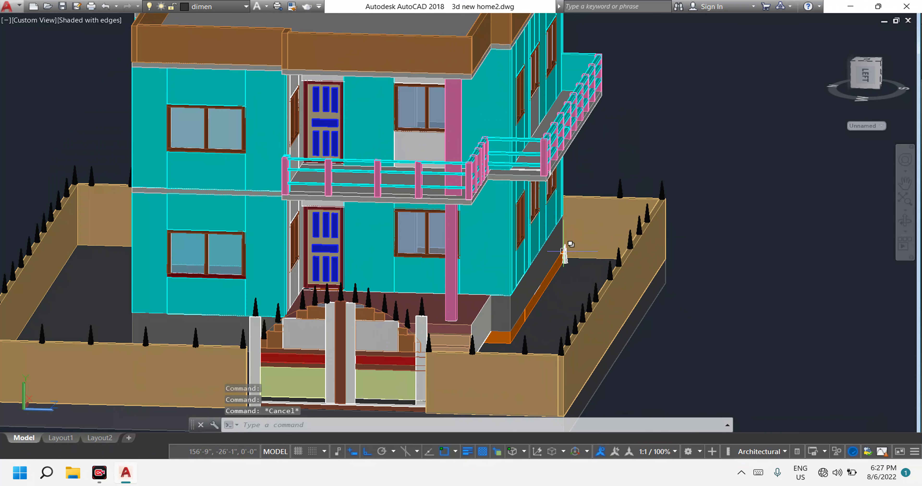
click(565, 255)
key(Escape)
scroll(565, 255, up, 3)
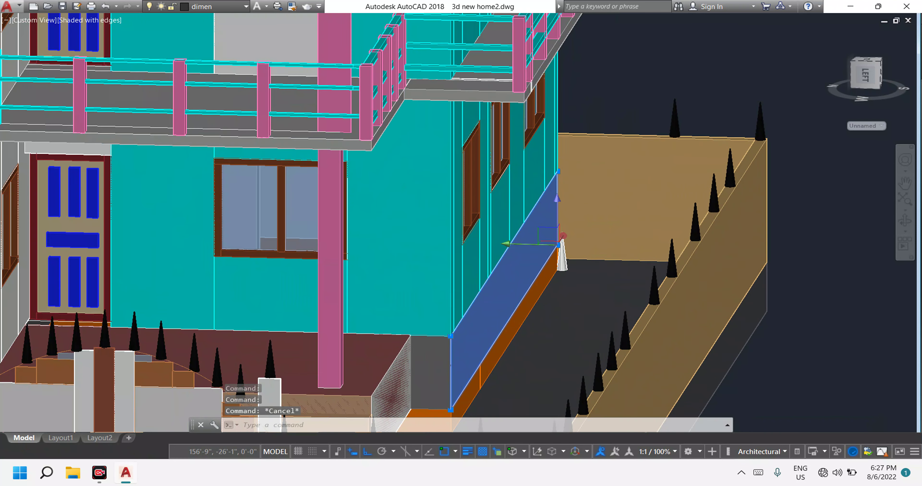
click(565, 259)
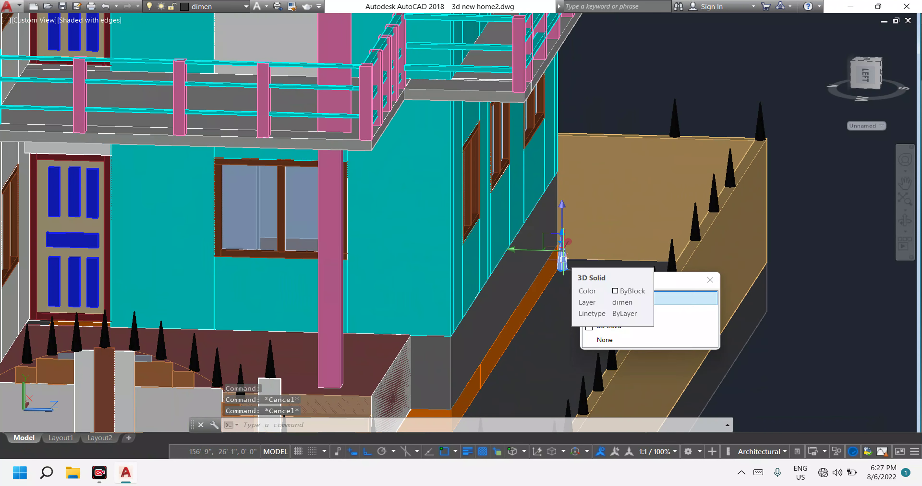
key(Escape)
scroll(563, 260, down, 8)
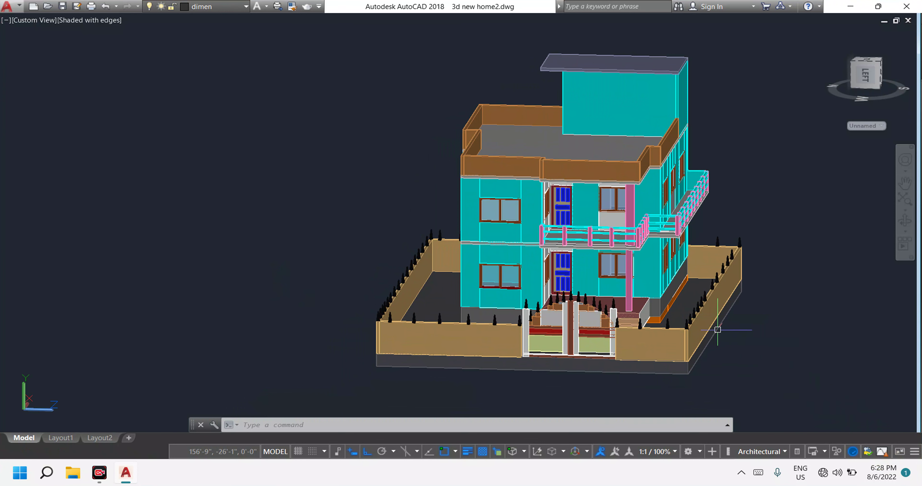
- Orbit to a higher corner view, then pan and zoom to frame the roof, stairs, gate and balconies
shift+middle_drag(773, 319, 833, 422)
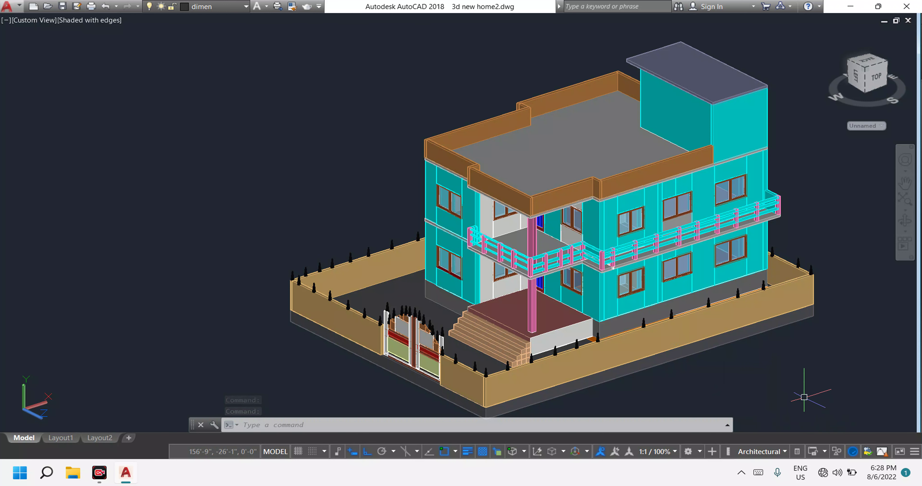
scroll(787, 397, down, 2)
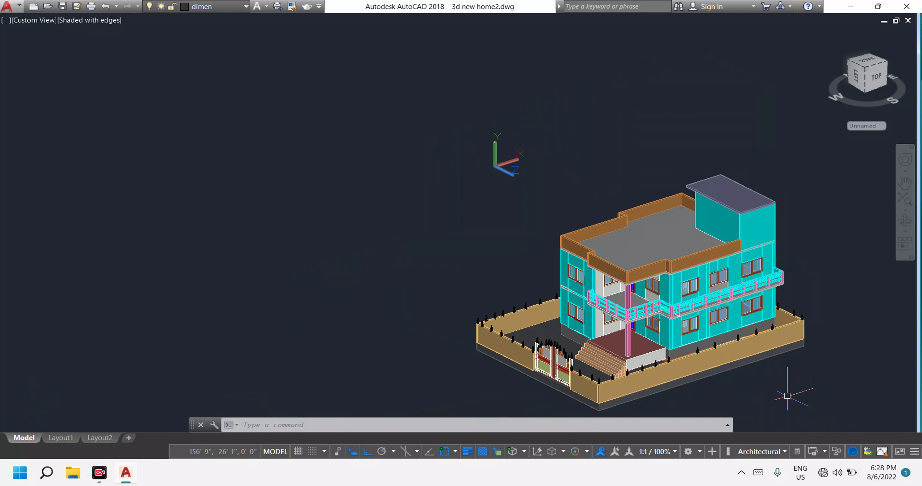
middle_drag(782, 394, 766, 367)
drag(766, 367, 755, 352)
key(Escape)
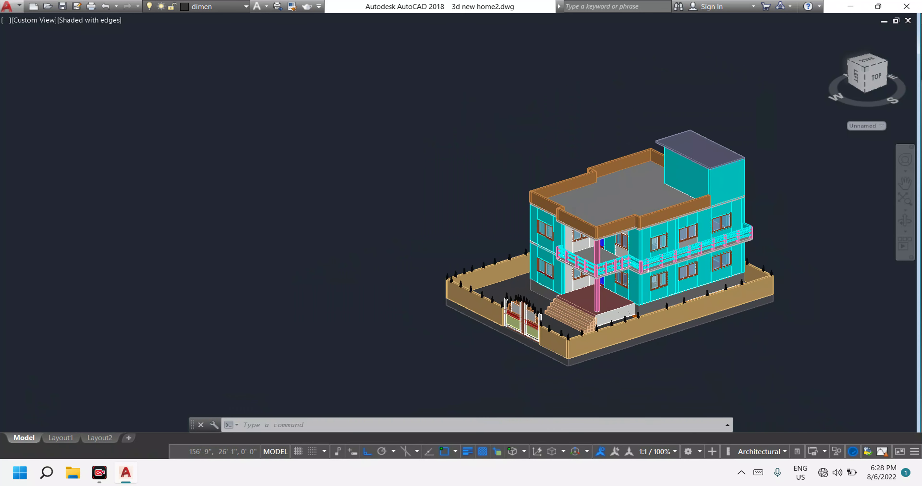
scroll(749, 345, up, 2)
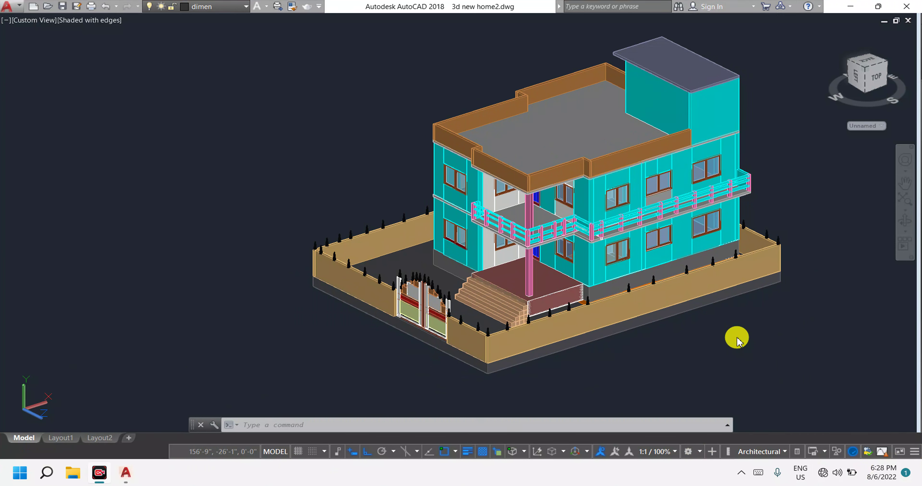
- Dismiss the object snap menu and orbit to the house's opposite side, with the gate at the right
click(770, 338)
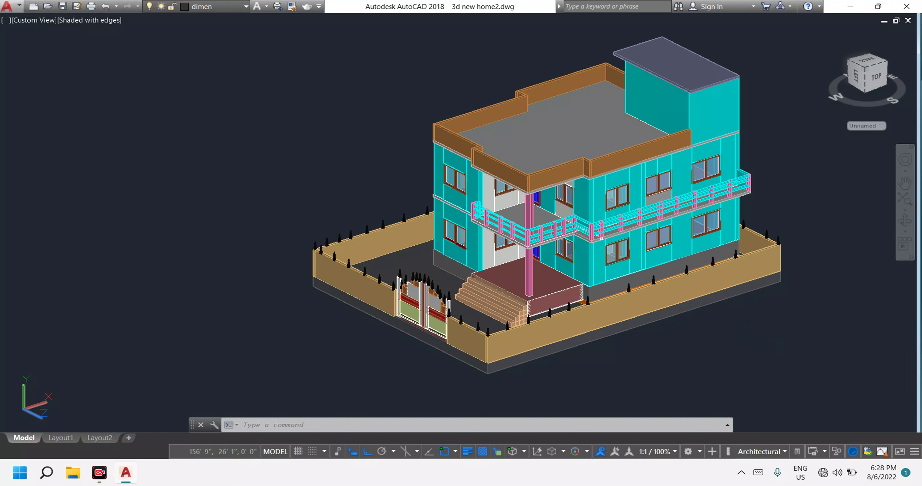
shift+right_click(757, 314)
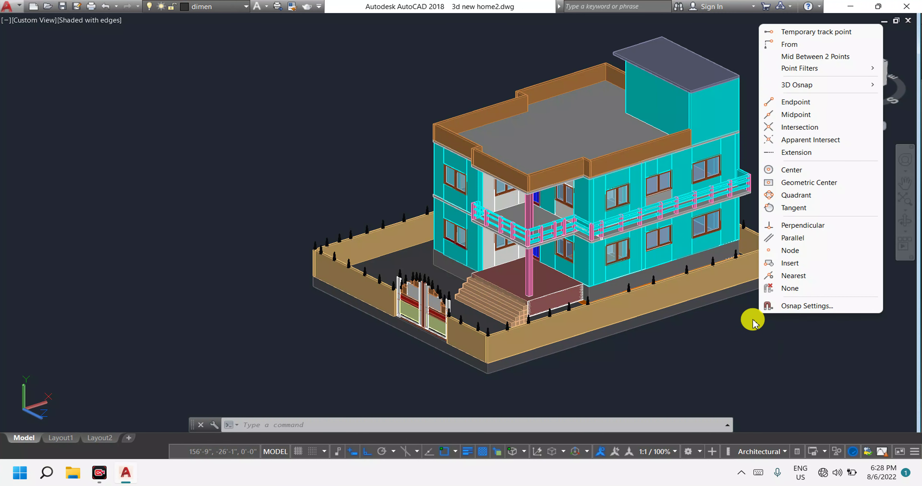
click(724, 328)
mouse_move(726, 324)
shift+middle_down()
mouse_move(391, 212)
mouse_move(434, 180)
mouse_move(457, 181)
mouse_move(479, 210)
mouse_move(618, 269)
shift+middle_up()
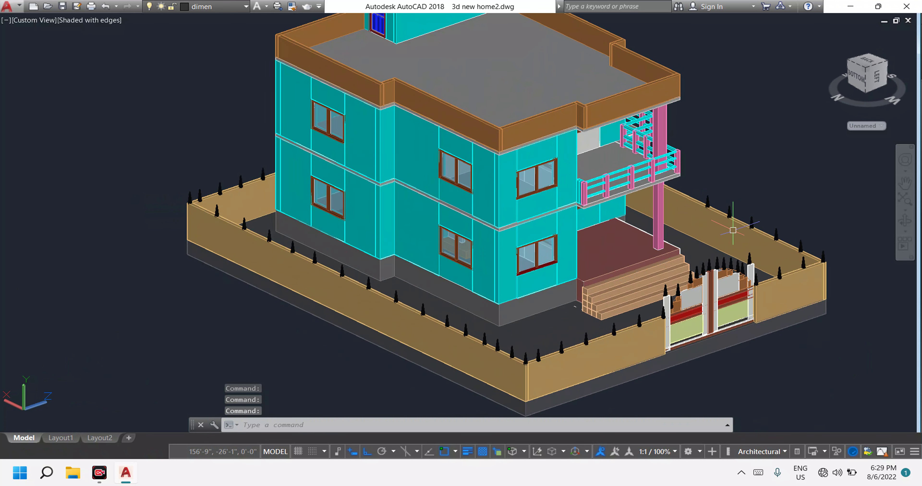
- Zoom out and orbit until the tall stair block is nearest and the gate is at the far end
scroll(732, 230, down, 2)
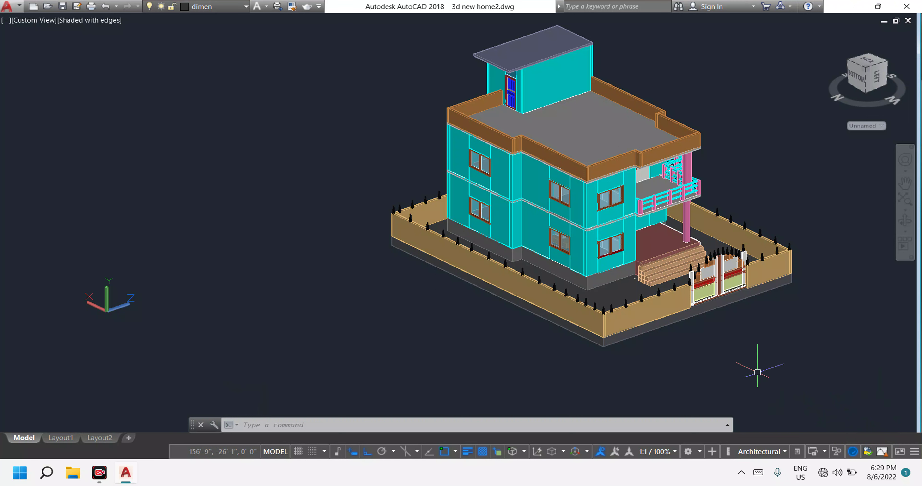
shift+middle_drag(698, 242, 576, 273)
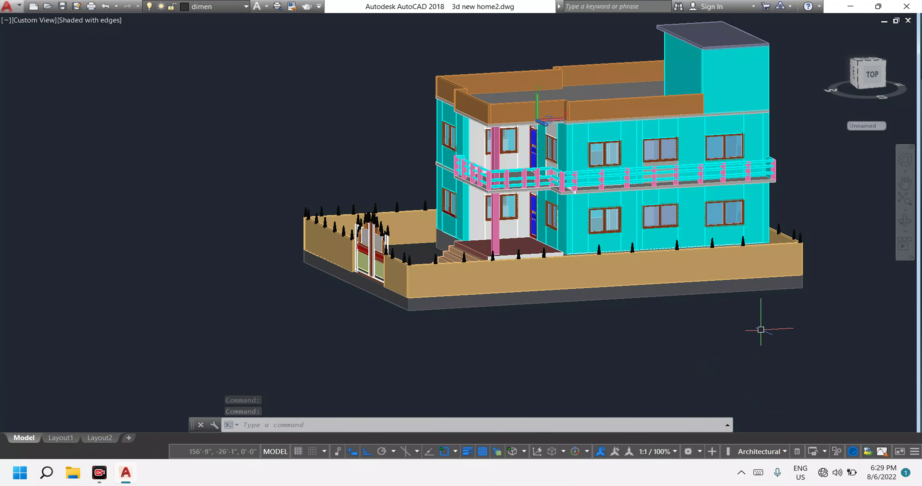
mouse_move(698, 265)
shift+middle_down()
mouse_move(715, 294)
mouse_move(637, 302)
mouse_move(613, 293)
shift+middle_up()
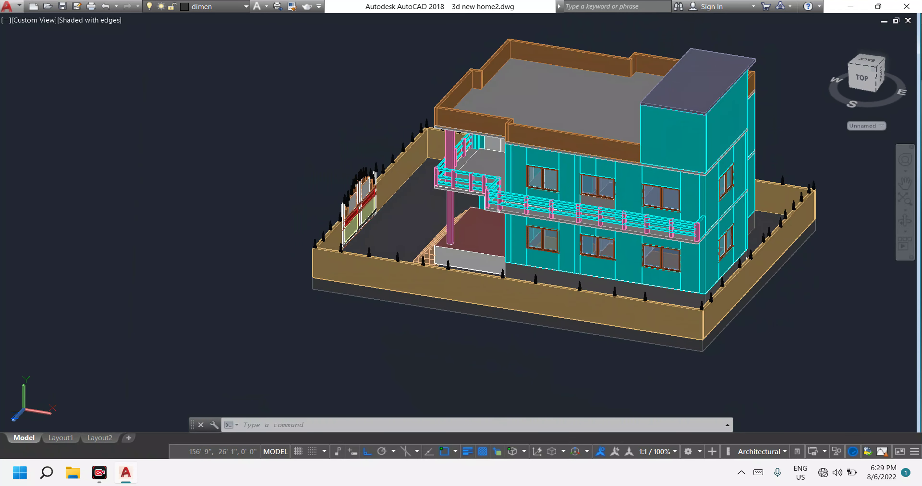
- Pan, orbit and zoom in on the front gate, blue doors and pink-railed balcony
scroll(632, 257, up, 3)
scroll(632, 257, down, 5)
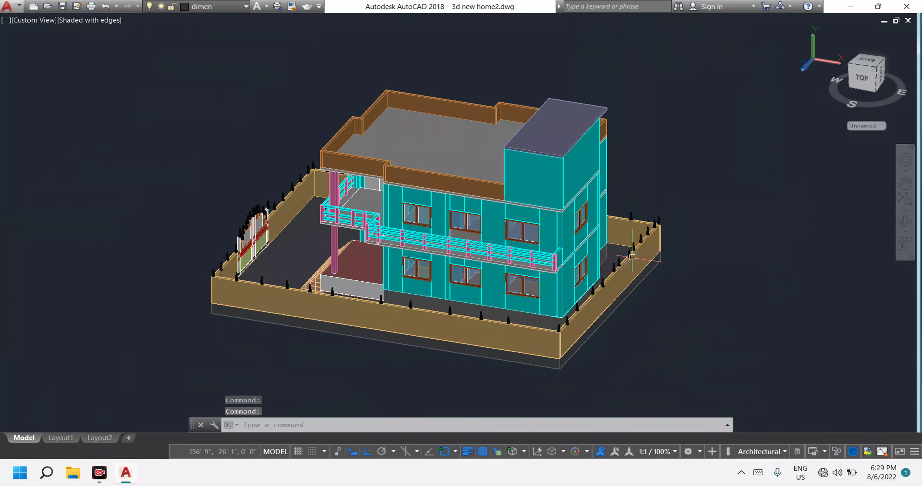
middle_drag(632, 257, 719, 251)
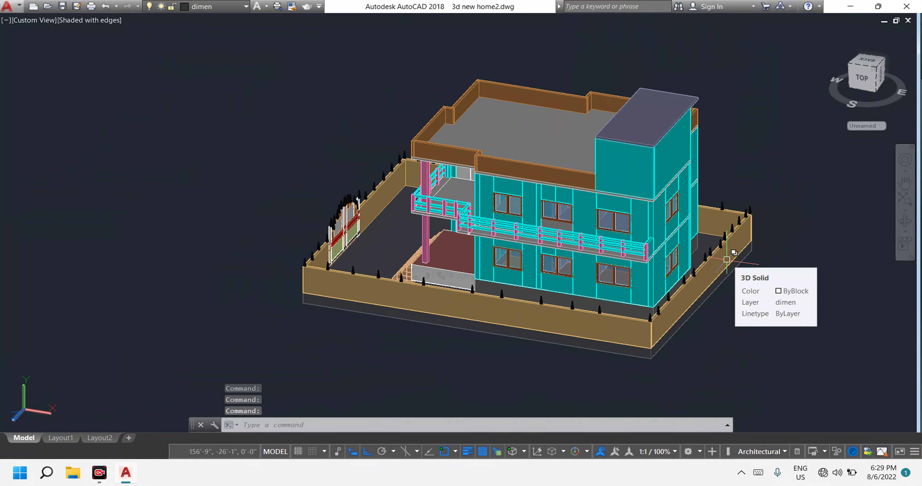
mouse_move(773, 313)
shift+middle_down()
mouse_move(632, 335)
mouse_move(538, 323)
mouse_move(342, 273)
mouse_move(286, 273)
shift+middle_up()
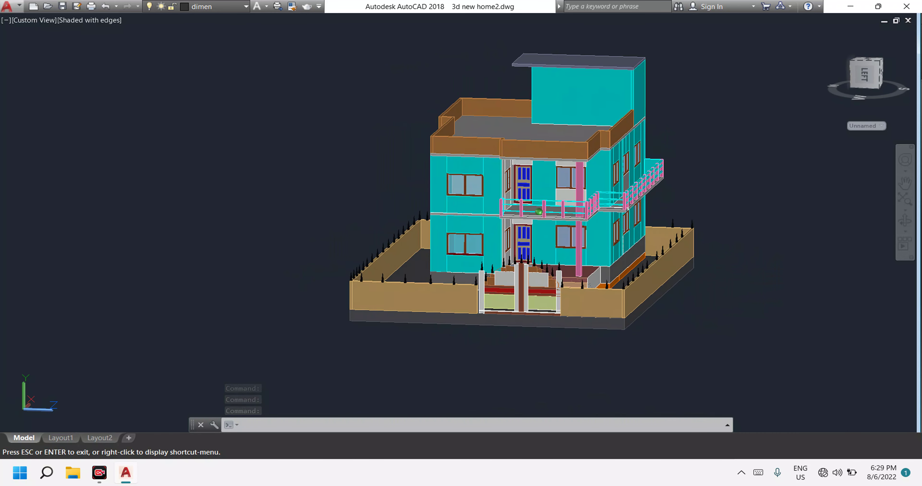
scroll(565, 255, up, 2)
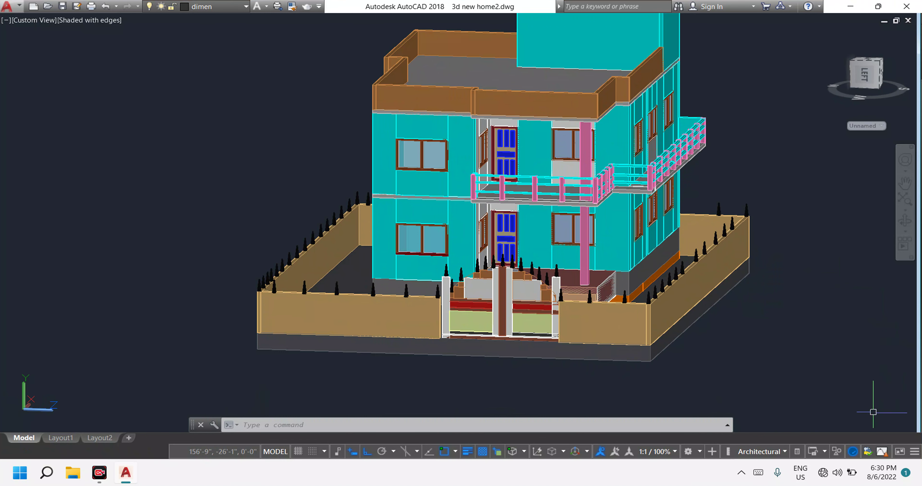
- Orbit slightly, pan and zoom out so the whole house shows small from a raised front angle
scroll(672, 169, down, 2)
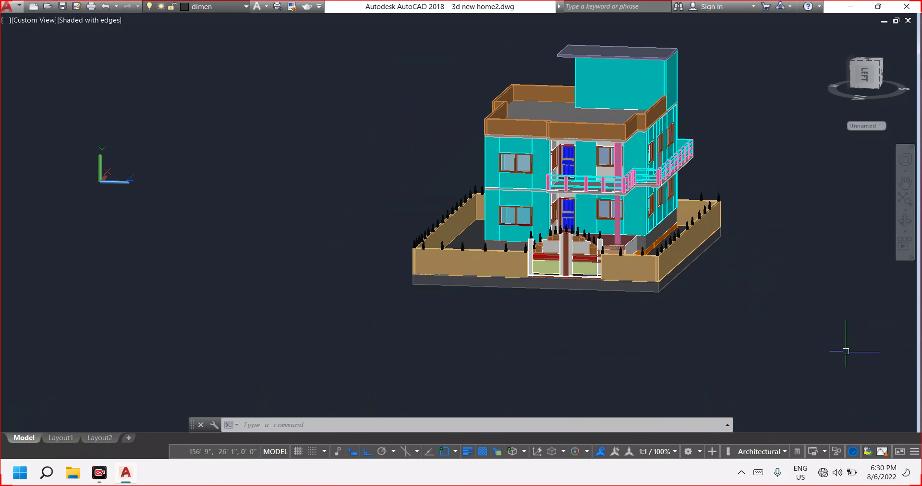
scroll(570, 182, up, 3)
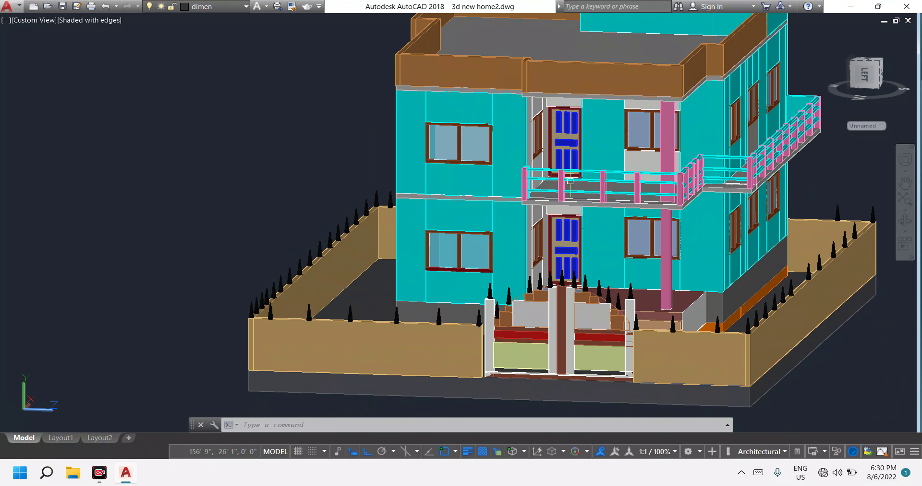
scroll(570, 182, up, 3)
scroll(570, 182, down, 2)
scroll(570, 182, down, 2)
mouse_move(593, 202)
shift+middle_down()
mouse_move(594, 216)
mouse_move(573, 235)
shift+middle_up()
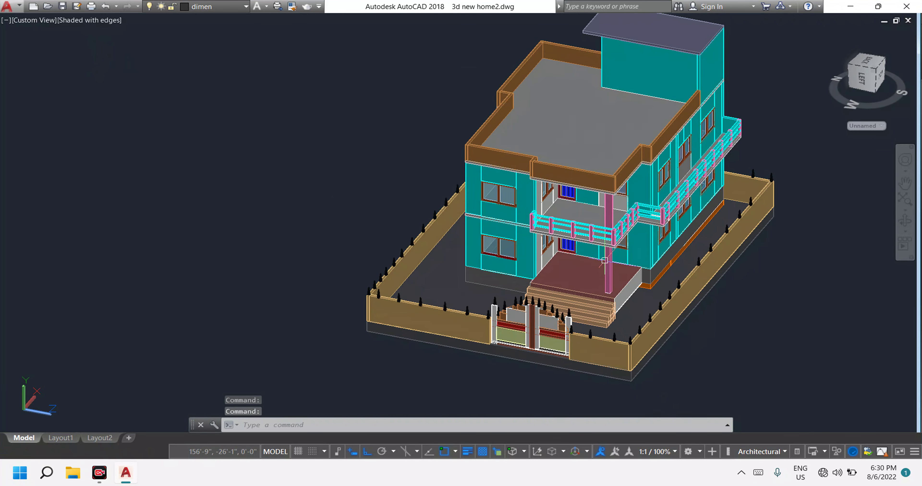
middle_drag(619, 325, 583, 323)
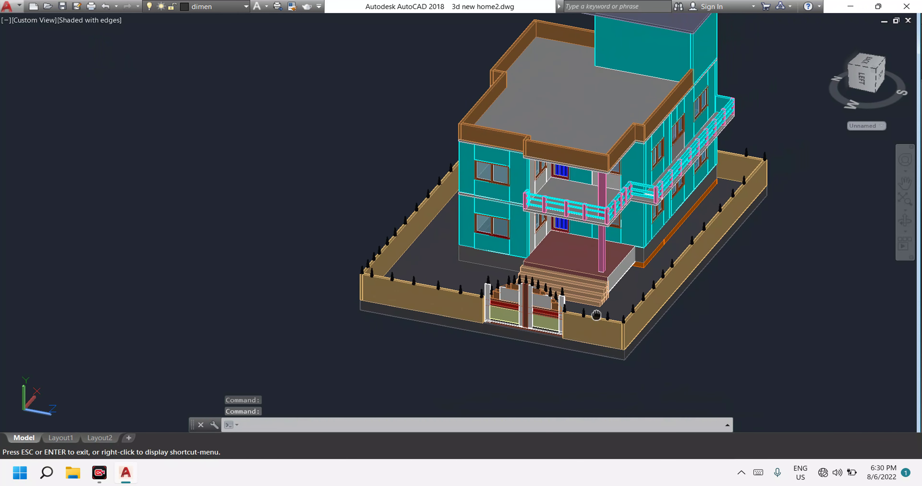
scroll(583, 320, down, 2)
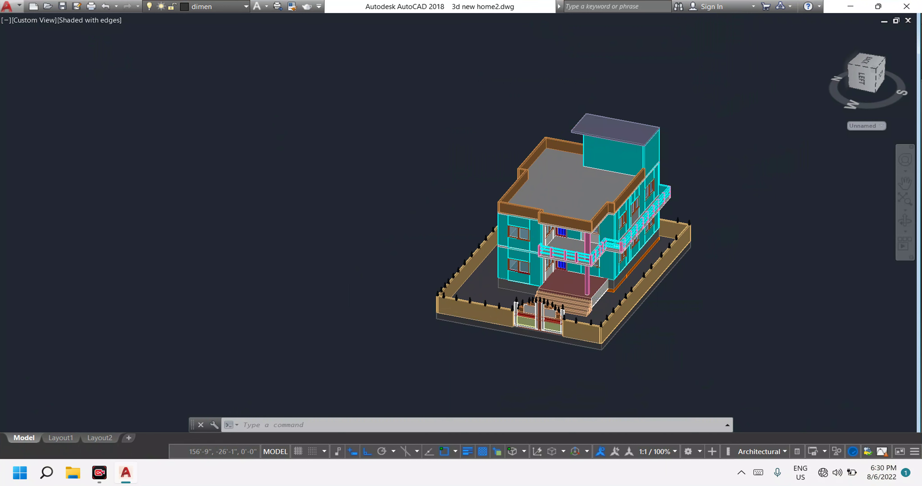
- Orbit to look down on the house and zoom out
scroll(560, 284, up, 3)
mouse_move(580, 288)
shift+middle_down()
mouse_move(56, 279)
mouse_move(210, 238)
mouse_move(267, 241)
mouse_move(329, 282)
mouse_move(391, 298)
shift+middle_up()
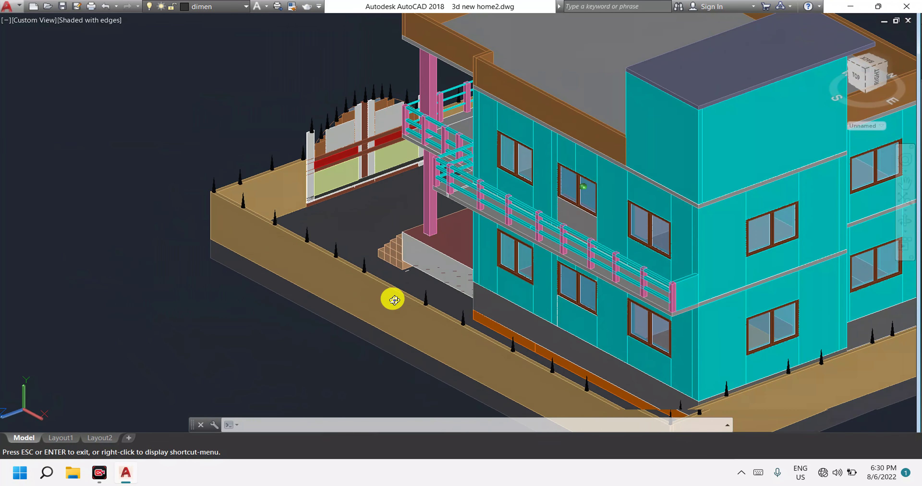
scroll(412, 290, down, 2)
scroll(439, 283, down, 2)
- Orbit to a near-front view, adjust the zoom, then swing round to the opposite corner
mouse_move(439, 282)
shift+middle_down()
mouse_move(540, 286)
mouse_move(476, 277)
mouse_move(540, 264)
shift+middle_up()
scroll(542, 286, up, 2)
scroll(542, 285, up, 2)
scroll(542, 286, down, 2)
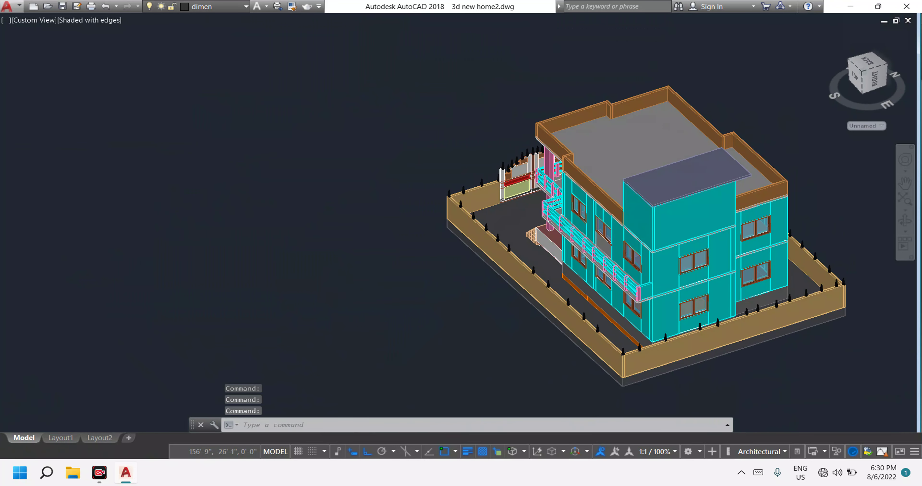
scroll(541, 264, up, 2)
mouse_move(607, 286)
shift+middle_down()
mouse_move(492, 263)
mouse_move(96, 260)
shift+middle_up()
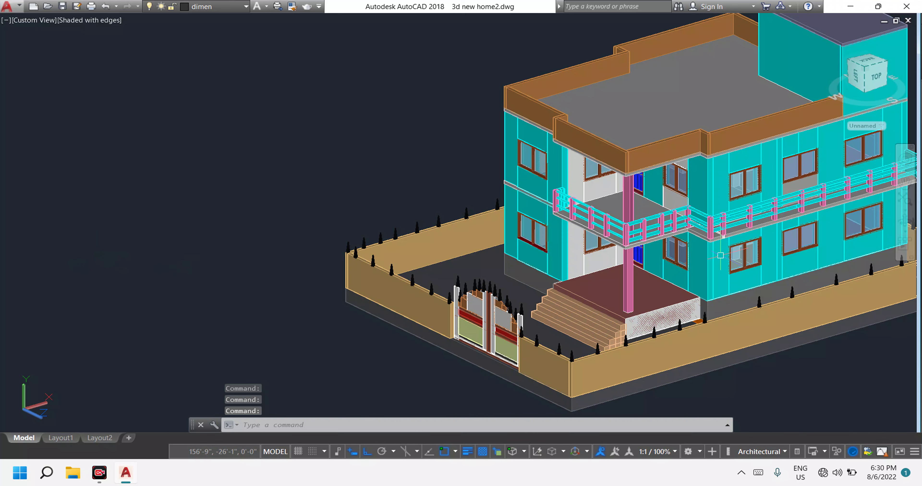
- Orbit through side and underside views of the house, ending at a raised front view showing the balcony side
scroll(720, 256, down, 3)
mouse_move(666, 258)
shift+middle_down()
mouse_move(689, 261)
mouse_move(650, 262)
mouse_move(623, 249)
mouse_move(426, 220)
mouse_move(132, 224)
shift+middle_up()
mouse_move(691, 226)
shift+middle_down()
mouse_move(669, 248)
mouse_move(628, 252)
shift+middle_up()
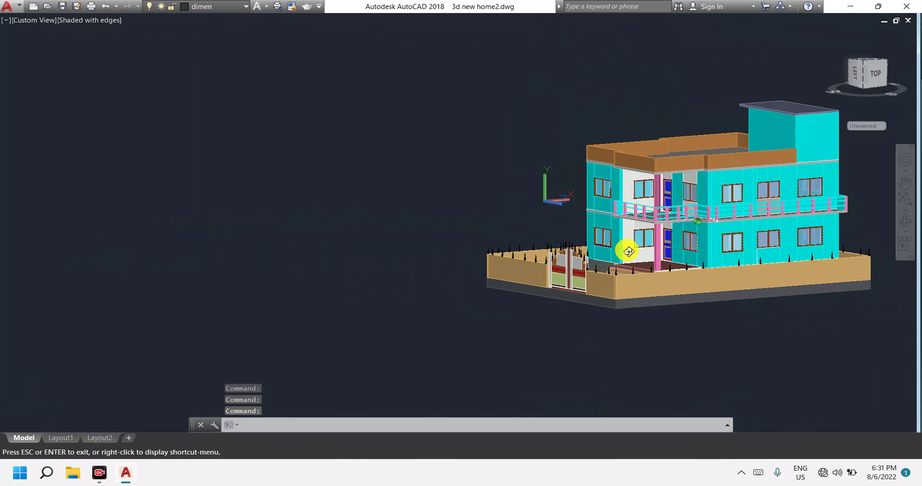
shift+middle_drag(533, 255, 450, 257)
shift+middle_drag(364, 256, 298, 255)
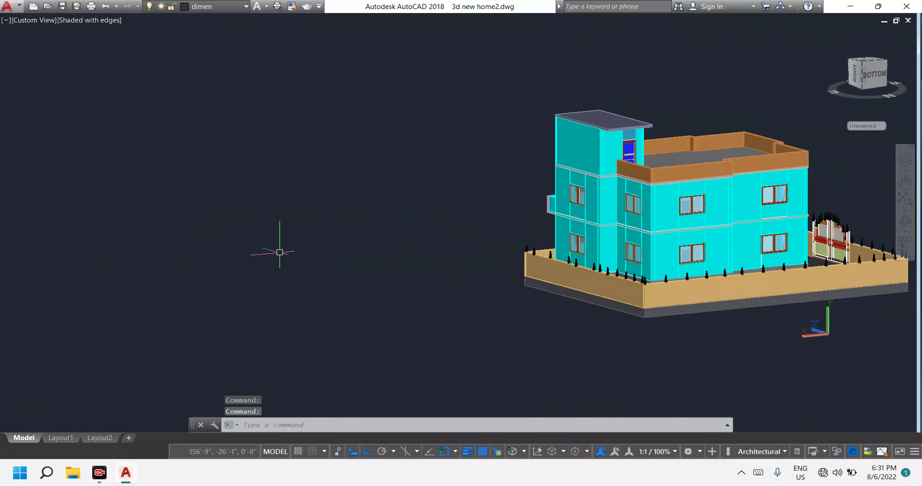
mouse_move(843, 218)
shift+middle_down()
mouse_move(807, 249)
mouse_move(740, 259)
mouse_move(561, 257)
mouse_move(382, 239)
mouse_move(488, 283)
shift+middle_up()
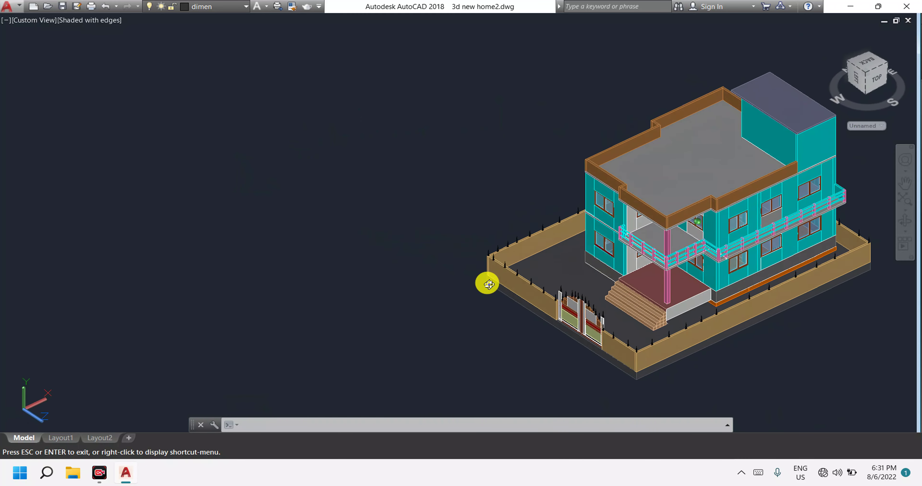